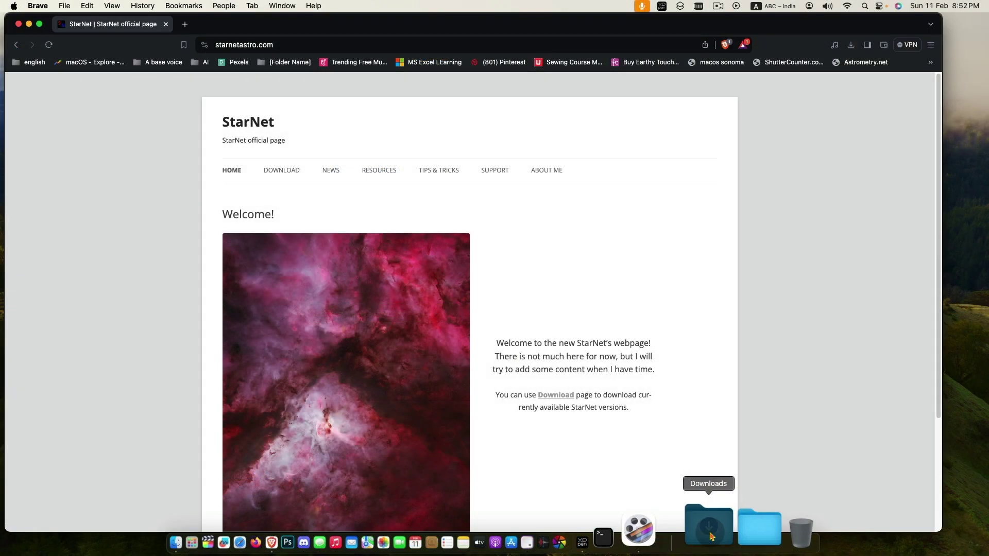
Step: Choose starnet++ from StarNetv2CLI_MacOS as the StarNet executable, which raises a no-execute-permission error
{"action": "left_click", "coordinate": [710, 535]}
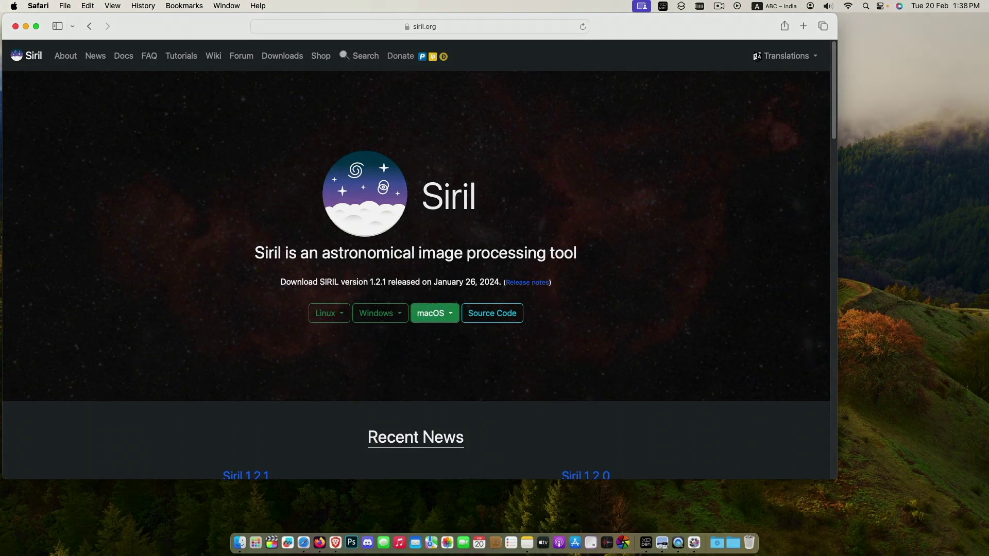
{"action": "left_click", "coordinate": [435, 313]}
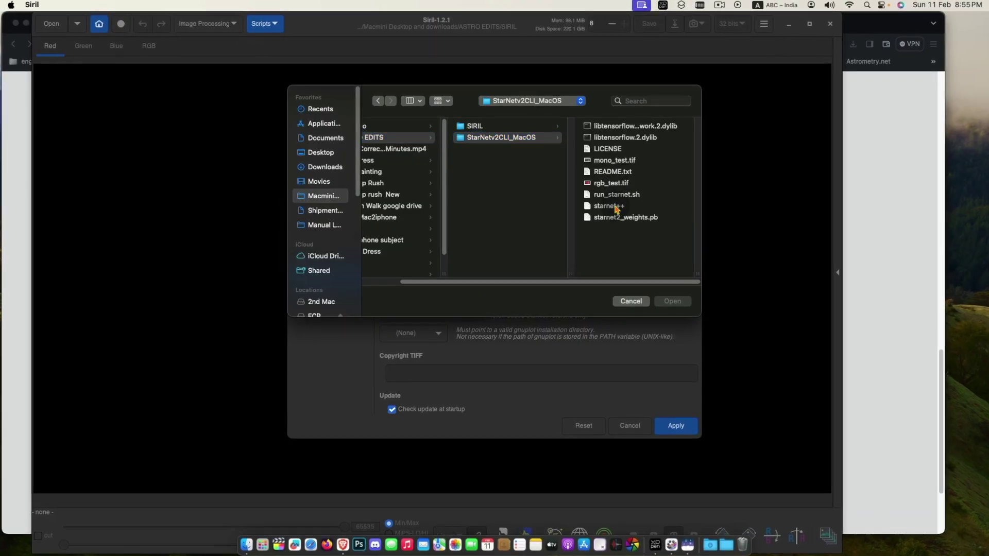
{"action": "left_click", "coordinate": [610, 206]}
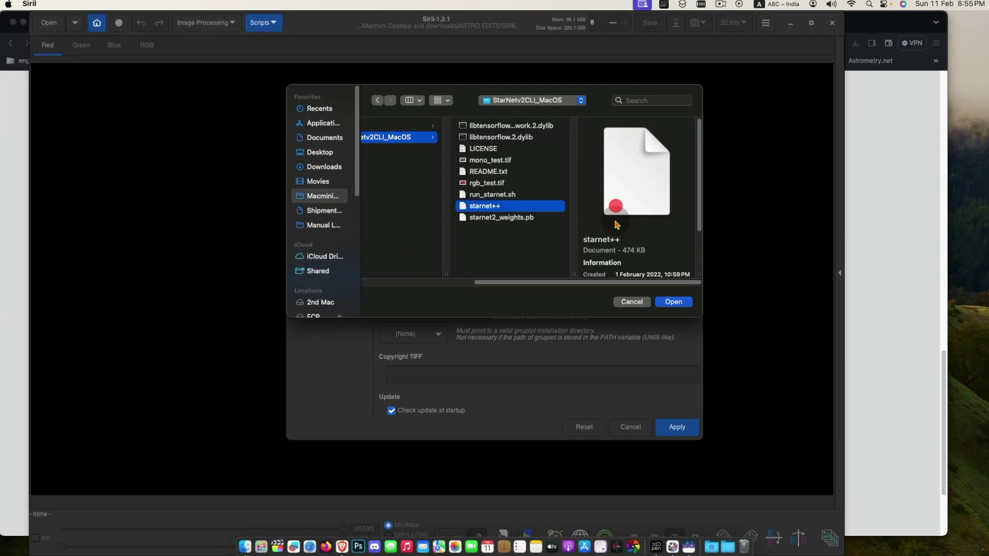
{"action": "left_click", "coordinate": [677, 304]}
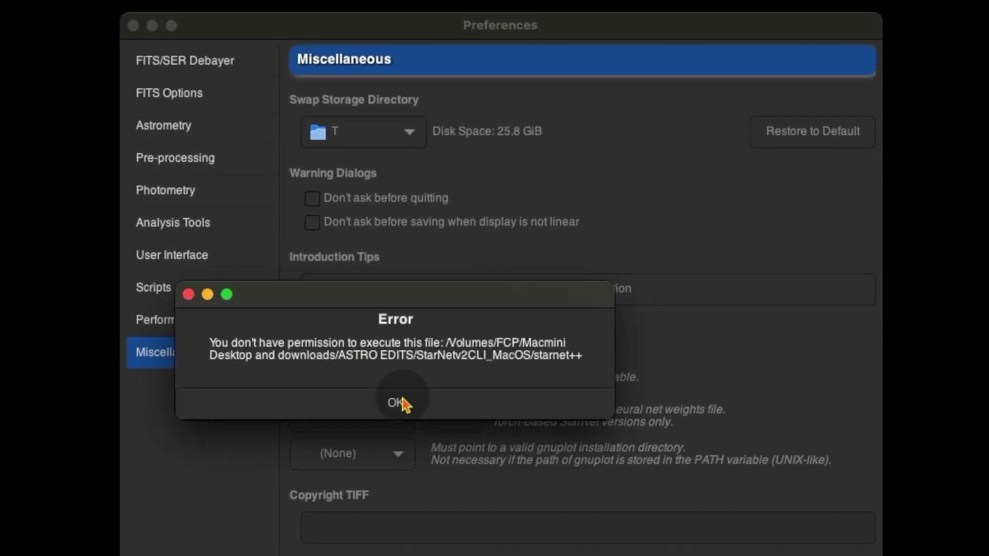
Step: Dismiss the permission error and search the web for 'siril' to reach siril.org
{"action": "left_click", "coordinate": [402, 403]}
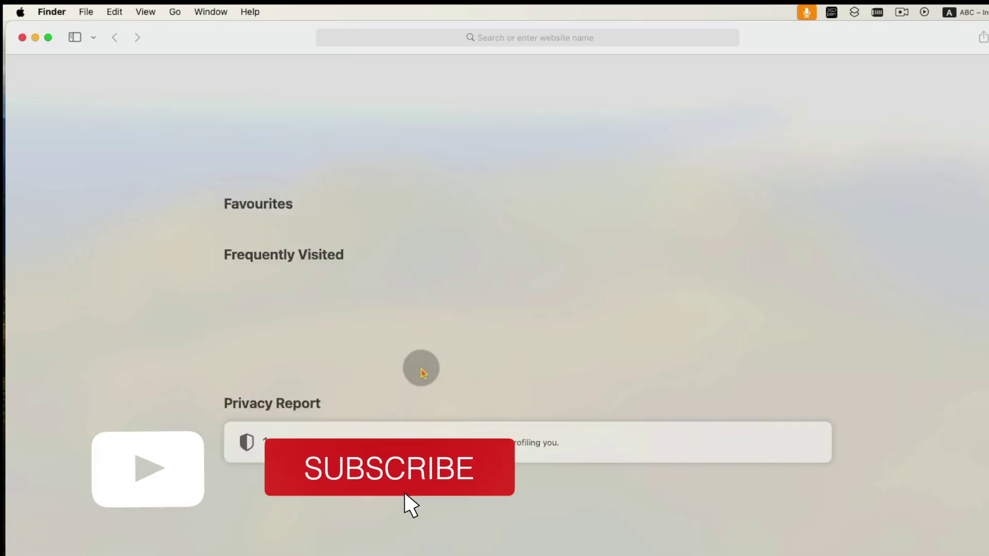
{"action": "left_click", "coordinate": [543, 37]}
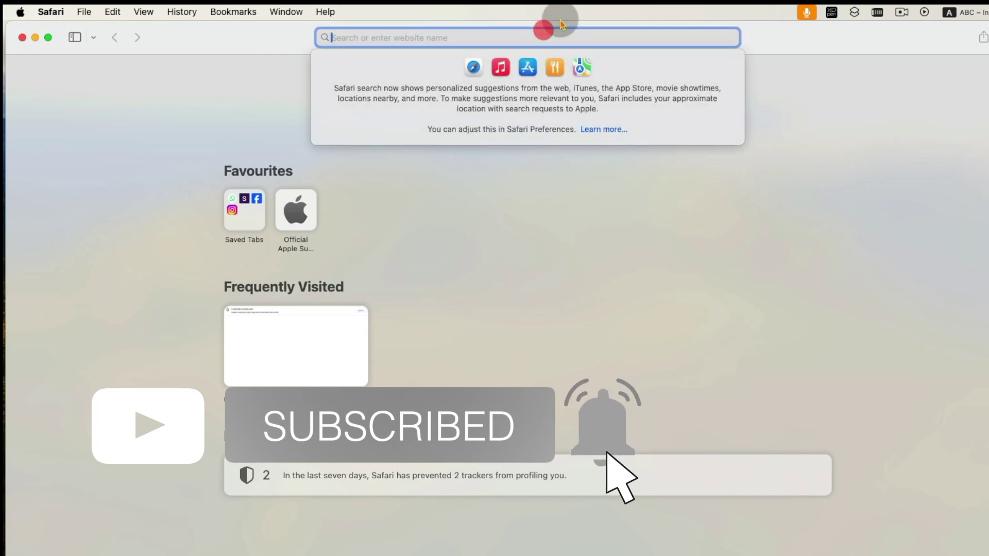
{"action": "type", "text": "siril"}
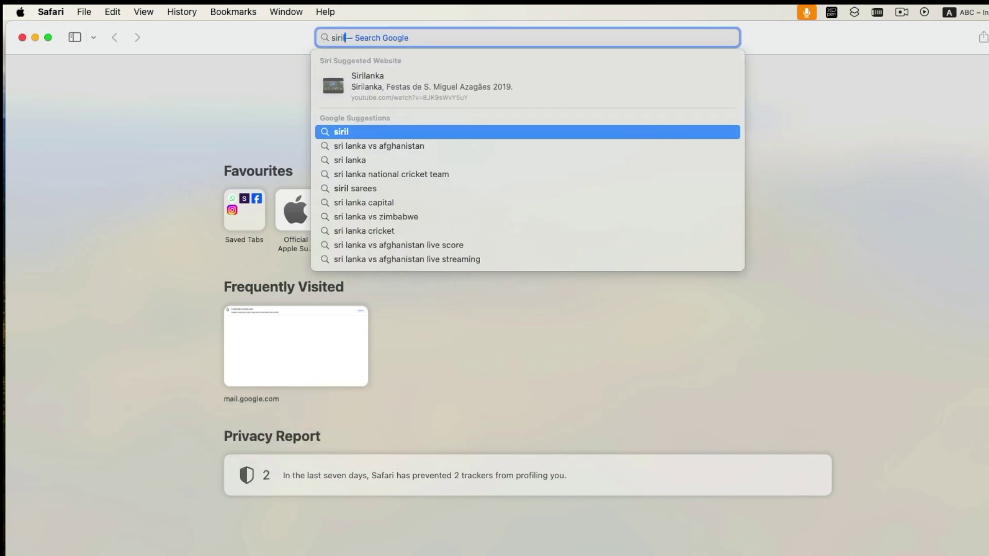
{"action": "key", "text": "Return"}
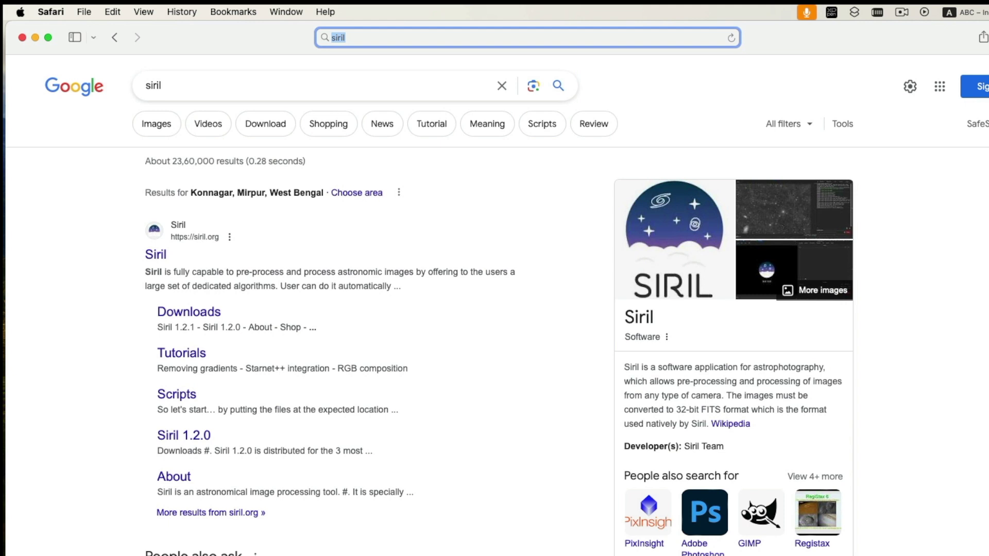
{"action": "key", "text": "Return"}
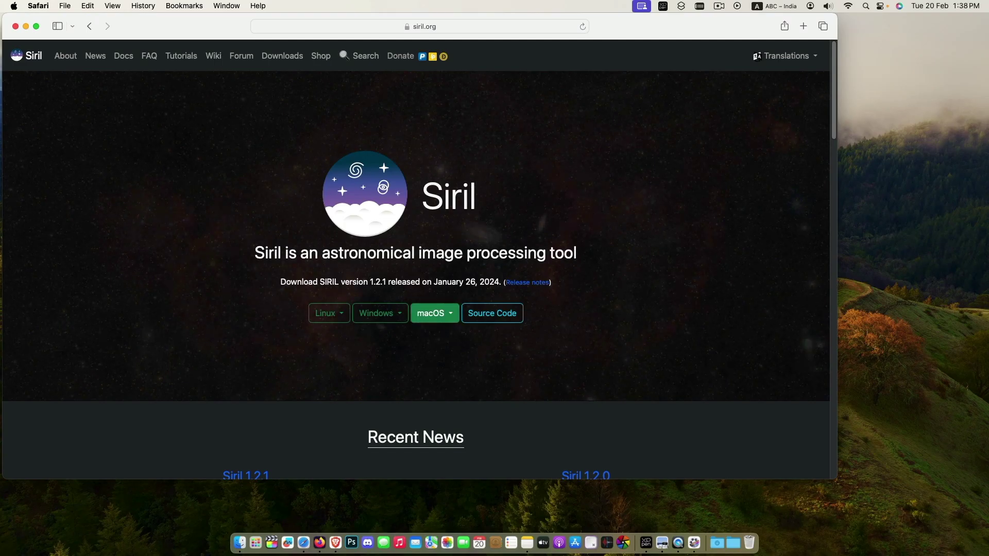
Step: Download the Apple Silicon macOS build and copy Siril into Applications, keeping the existing copy
{"action": "left_click", "coordinate": [435, 313]}
{"action": "left_click", "coordinate": [453, 356]}
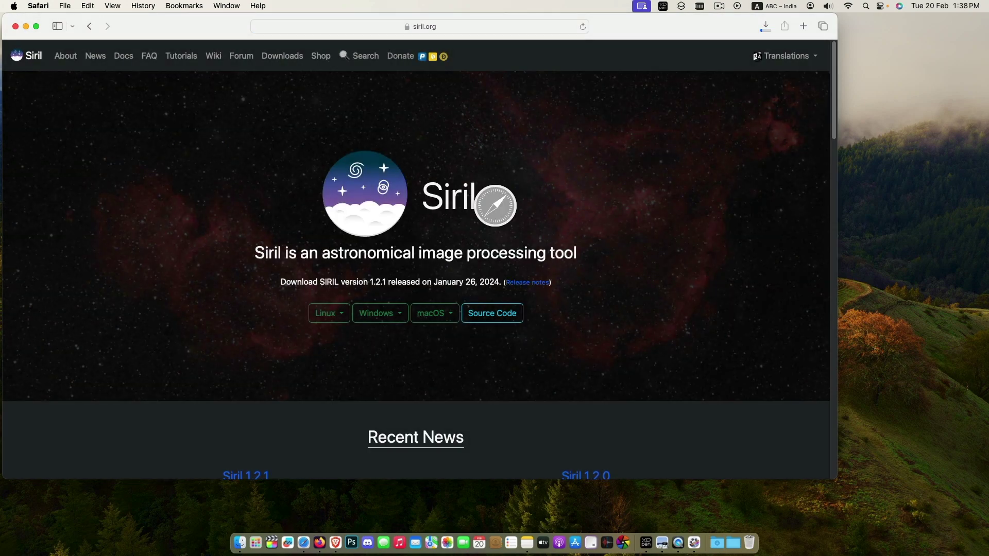
{"action": "left_click_drag", "start_coordinate": [167, 405], "coordinate": [322, 399]}
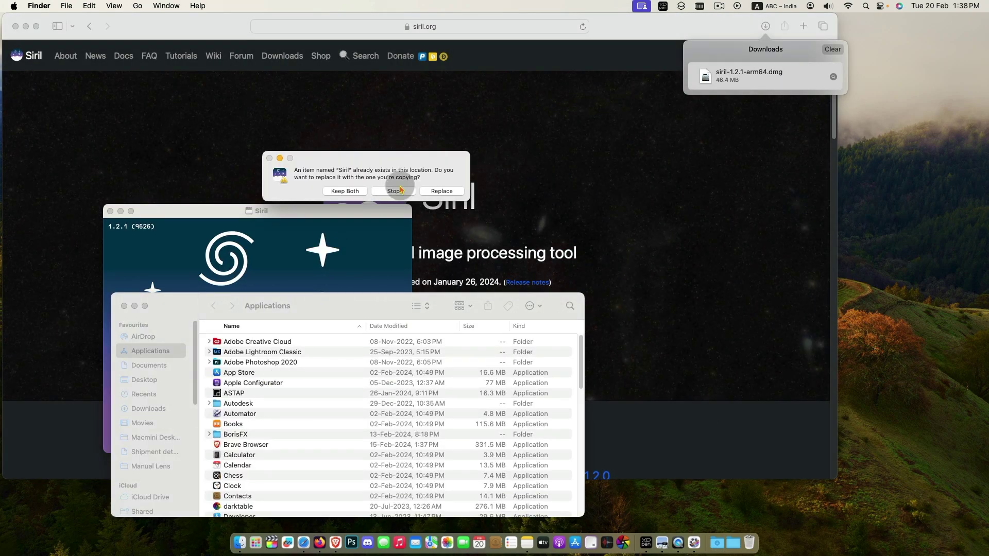
{"action": "left_click", "coordinate": [396, 189]}
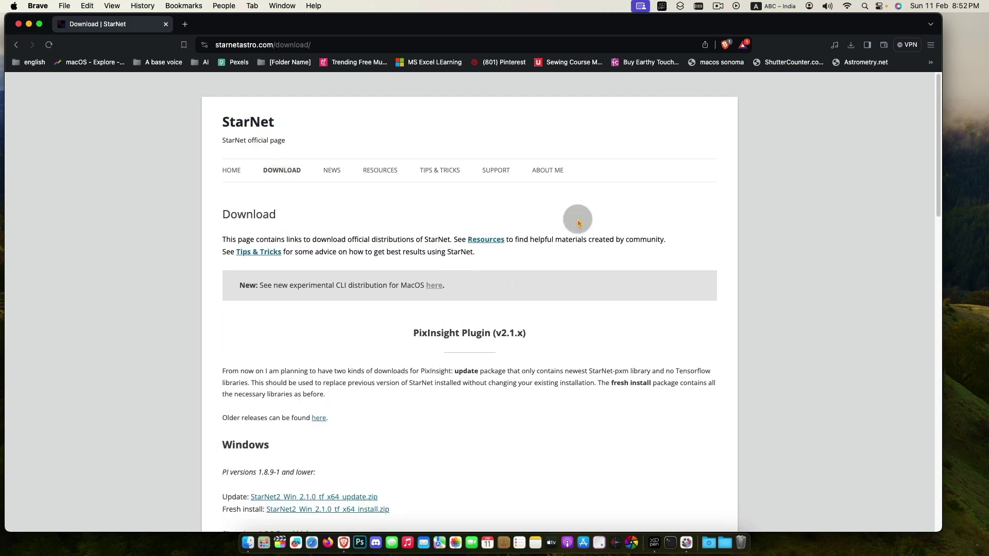
Step: Save StarNetv2CLI_MacOS.zip from the StarNet page's Command Line Tool (v2.0.0) section
{"action": "scroll", "coordinate": [579, 223], "scroll_direction": "down", "scroll_amount": 2}
{"action": "scroll", "coordinate": [578, 223], "scroll_direction": "down", "scroll_amount": 15}
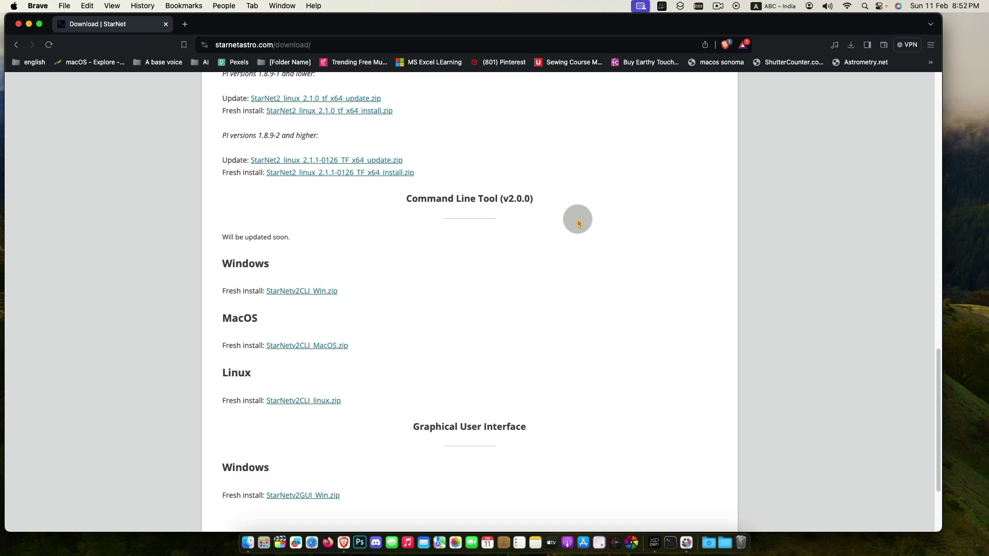
{"action": "left_click", "coordinate": [326, 345]}
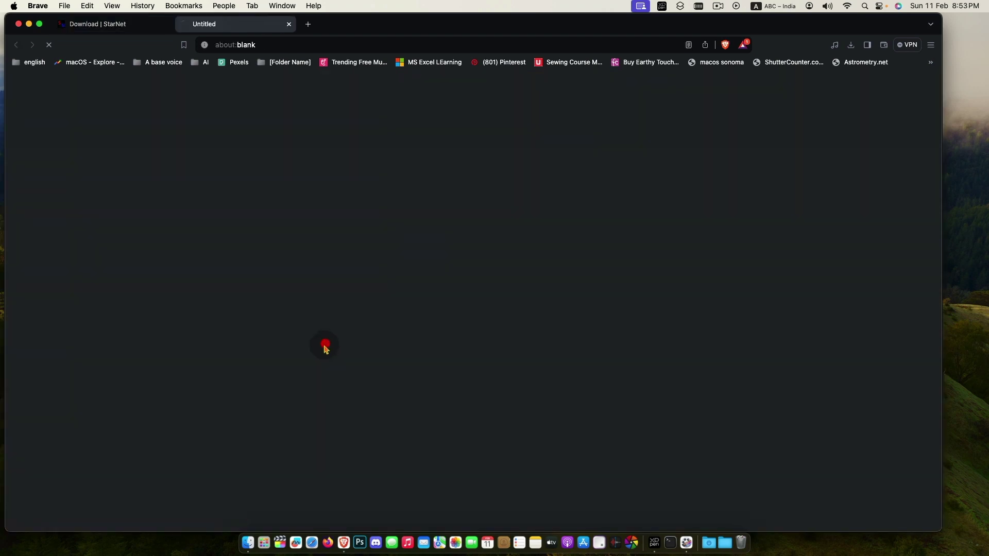
{"action": "left_click", "coordinate": [650, 372]}
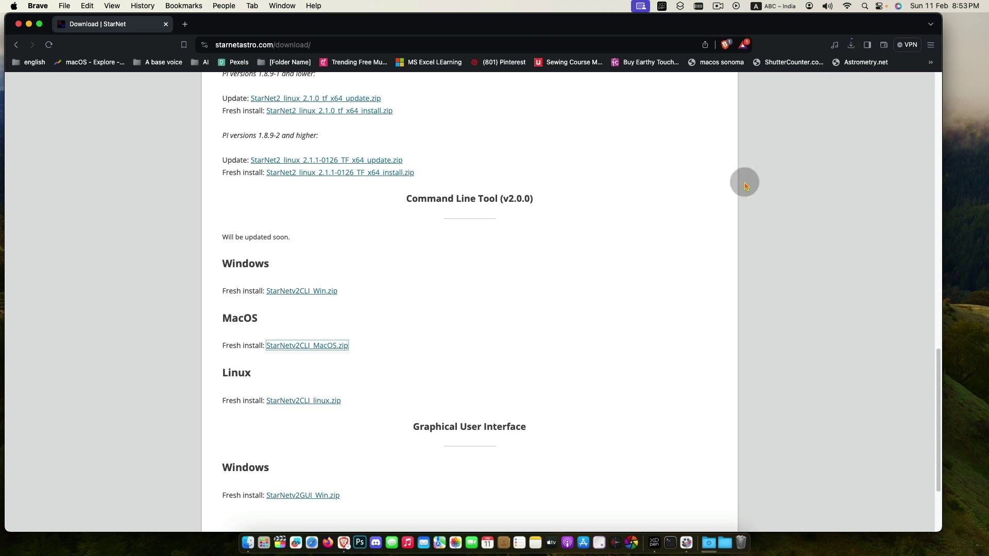
Step: Unzip StarNetv2CLI_MacOS.zip in Downloads and check the extracted folder's starnet++ and run_starnet.sh files
{"action": "left_click", "coordinate": [706, 528]}
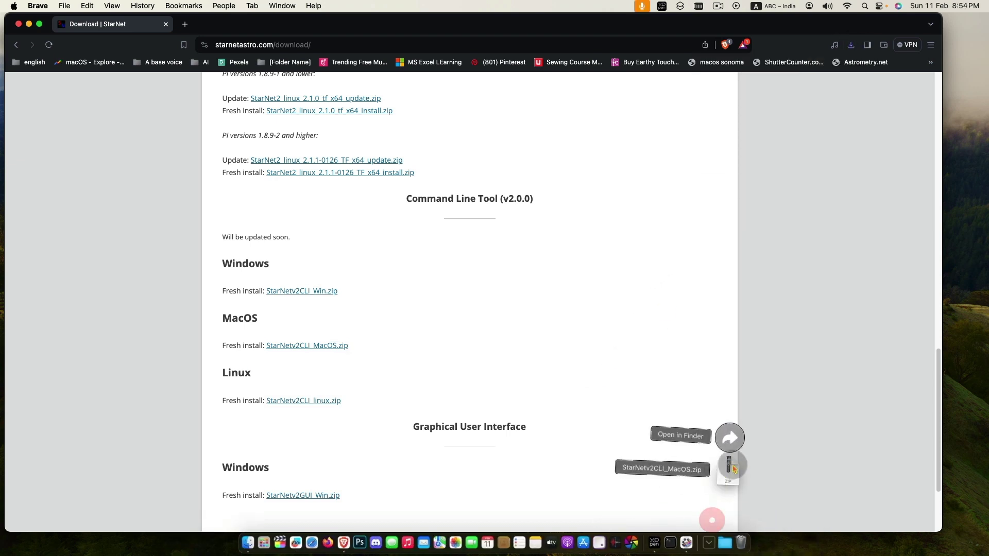
{"action": "left_click", "coordinate": [732, 436]}
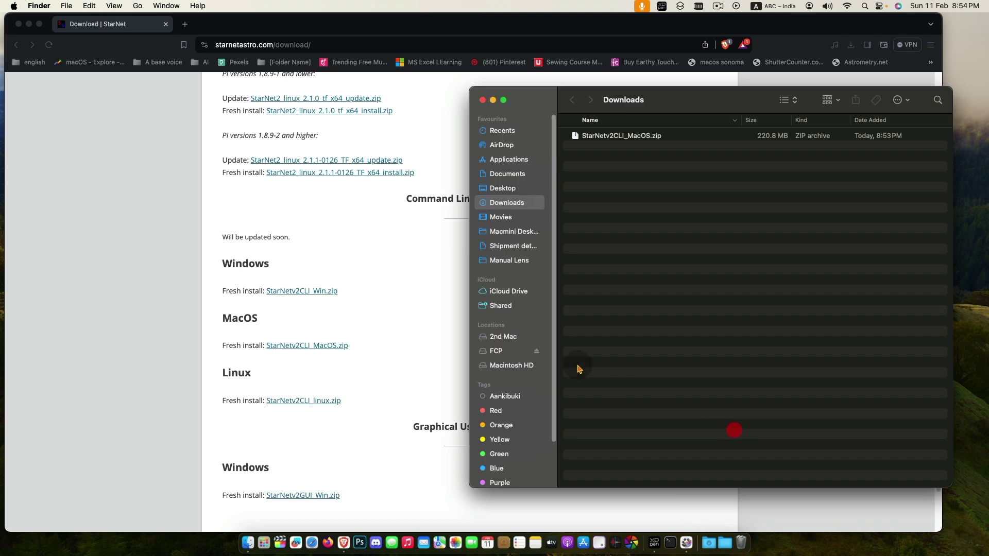
{"action": "double_click", "coordinate": [620, 138]}
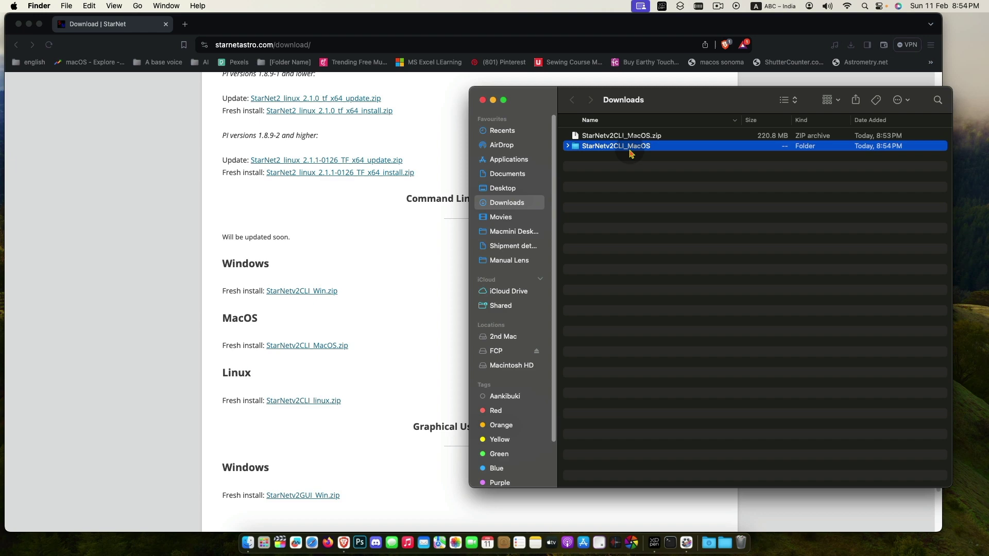
{"action": "double_click", "coordinate": [632, 147]}
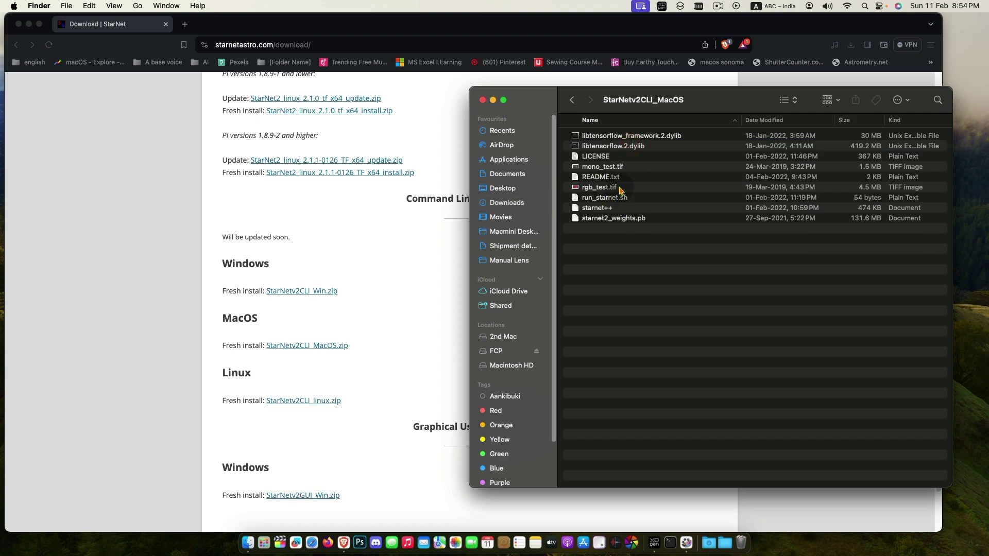
{"action": "left_click", "coordinate": [576, 101]}
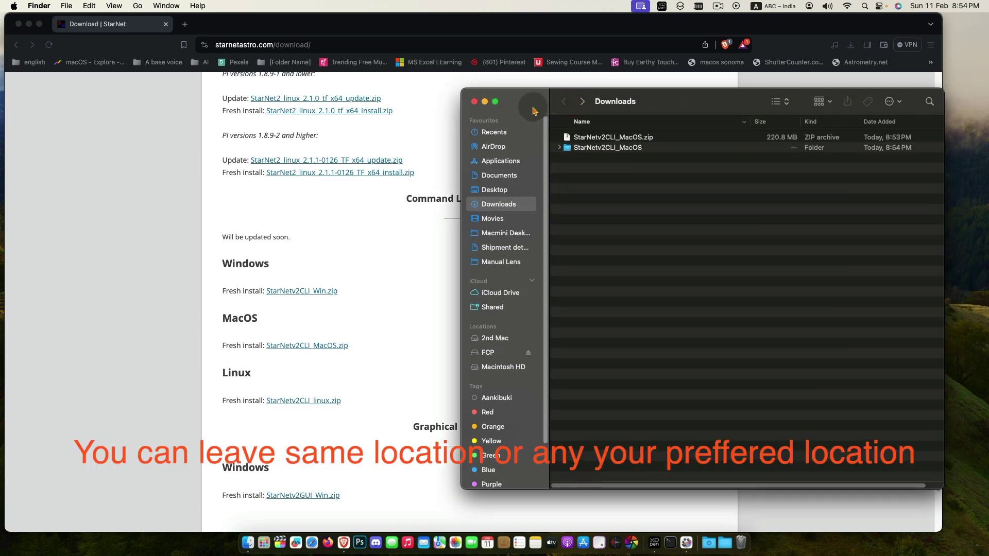
Step: Open a second Finder window on the ASTRO EDITS folder and arrange both windows side by side
{"action": "left_click_drag", "start_coordinate": [546, 101], "coordinate": [498, 107]}
{"action": "left_click", "coordinate": [66, 6]}
{"action": "left_click", "coordinate": [93, 22]}
{"action": "left_click_drag", "start_coordinate": [428, 102], "coordinate": [247, 160]}
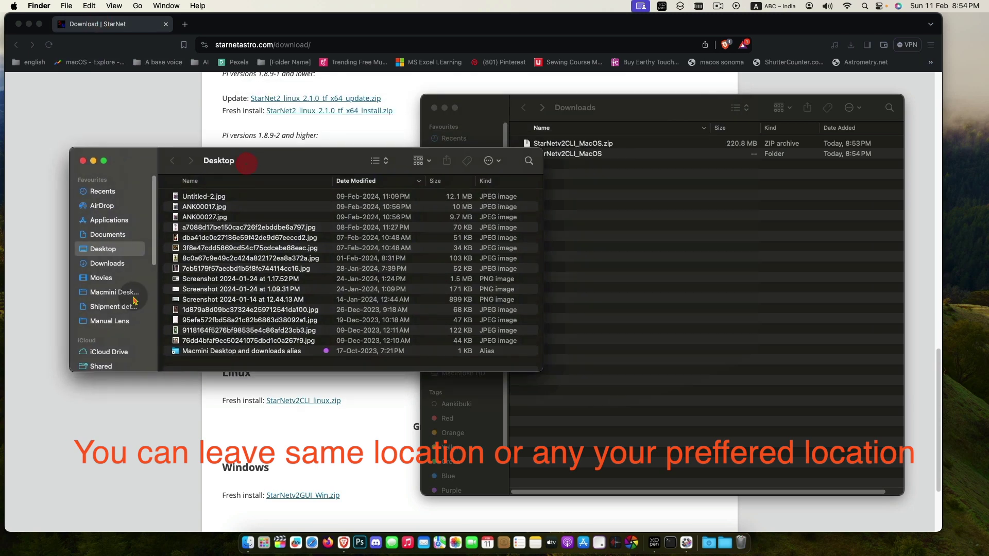
{"action": "left_click", "coordinate": [115, 292]}
{"action": "left_click", "coordinate": [206, 193]}
{"action": "left_click_drag", "start_coordinate": [481, 116], "coordinate": [544, 126]}
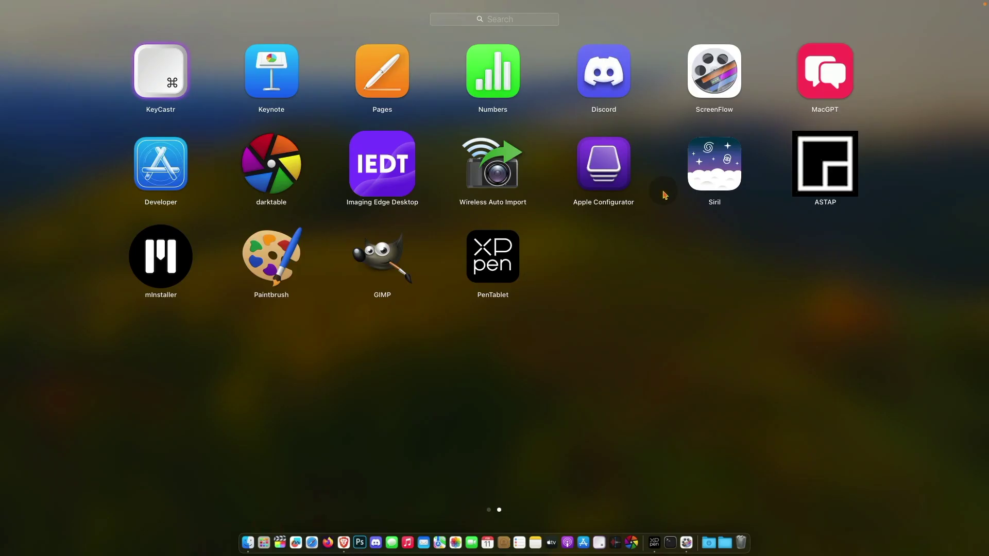
Step: Launch Siril and go to the Miscellaneous page of its preferences
{"action": "left_click", "coordinate": [714, 165]}
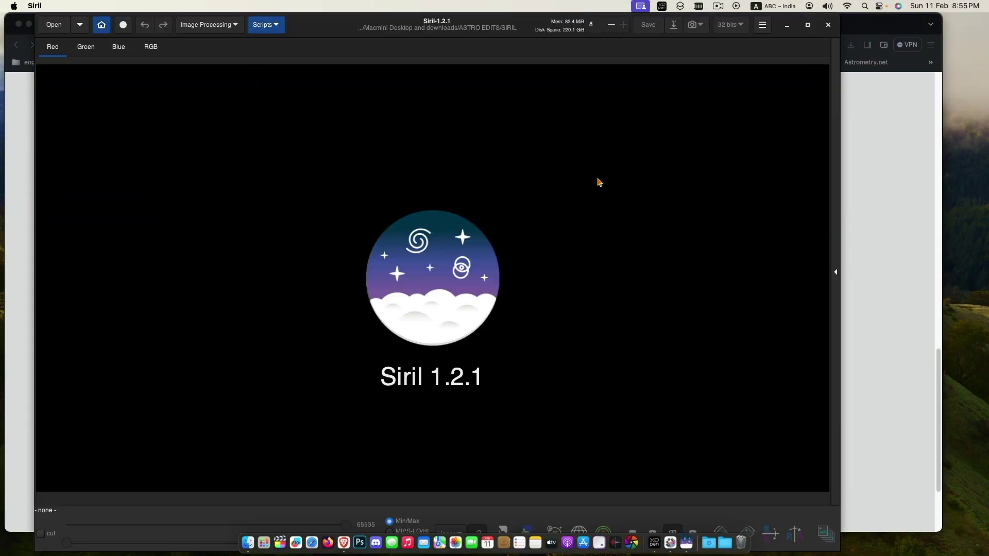
{"action": "left_click", "coordinate": [39, 5]}
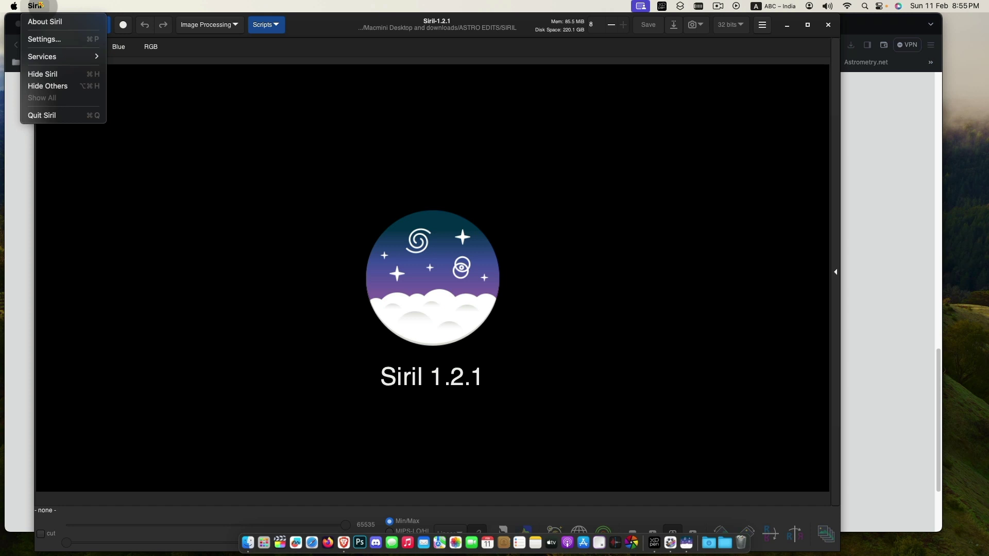
{"action": "left_click", "coordinate": [59, 42]}
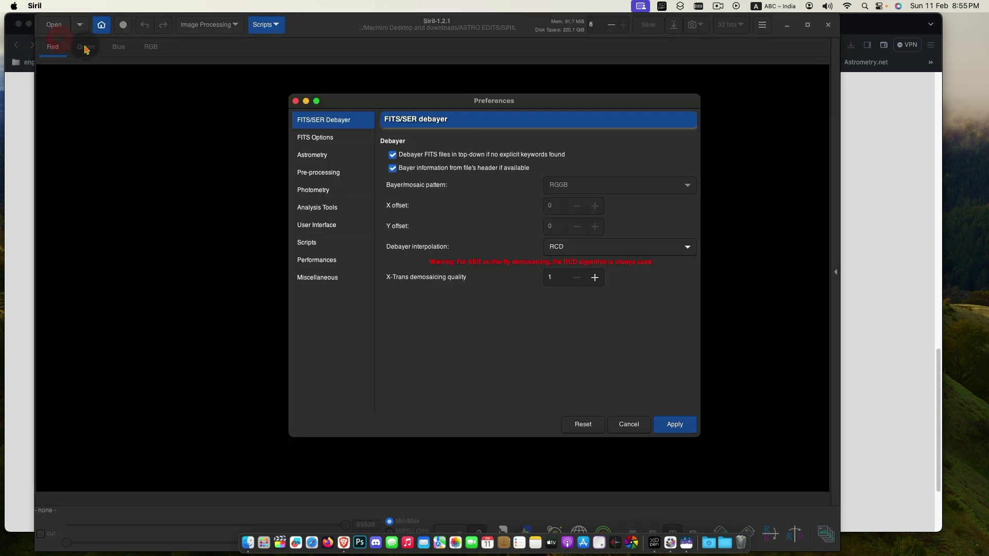
{"action": "left_click", "coordinate": [325, 279]}
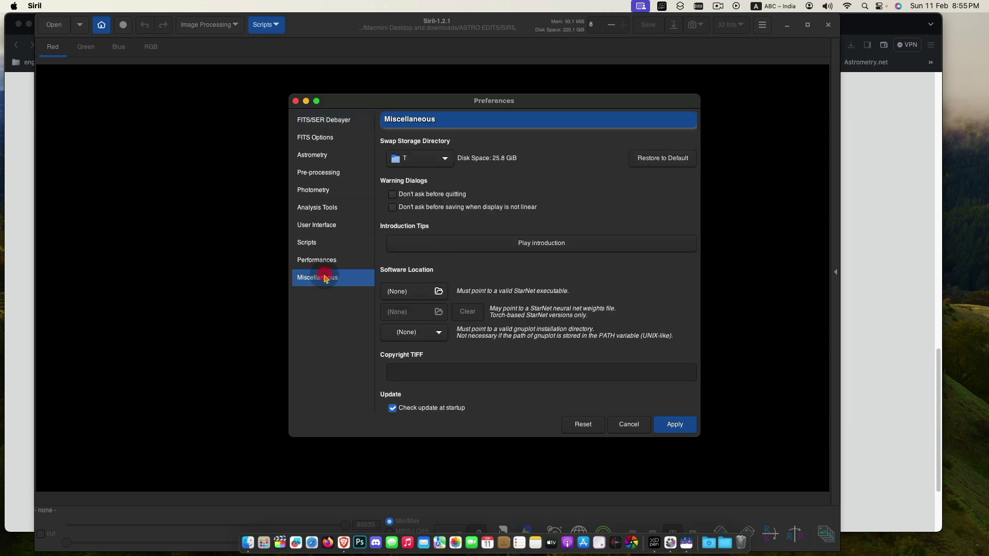
Step: Pick starnet++ from ASTRO EDITS/StarNetv2CLI_MacOS as the StarNet executable and dismiss the permission error
{"action": "left_click", "coordinate": [438, 292]}
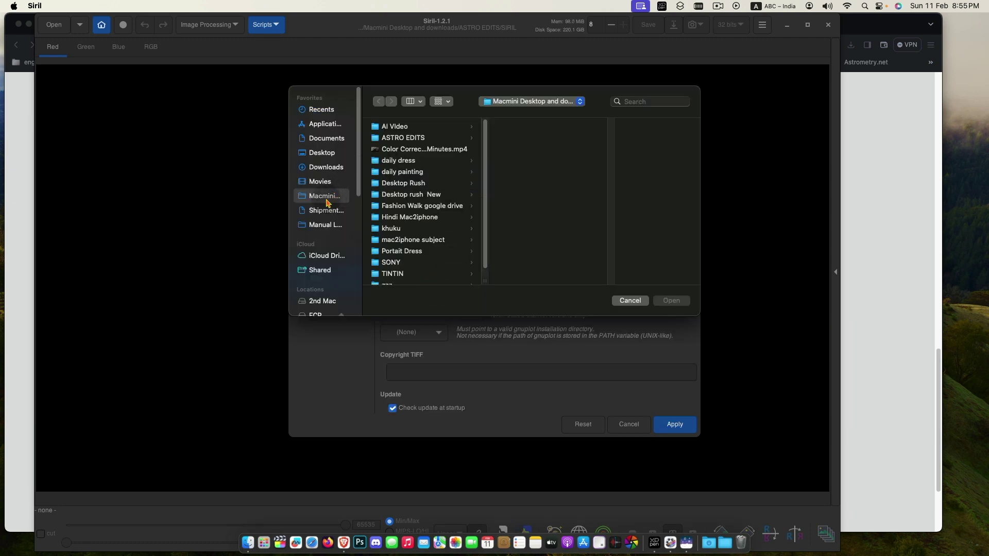
{"action": "left_click", "coordinate": [407, 138]}
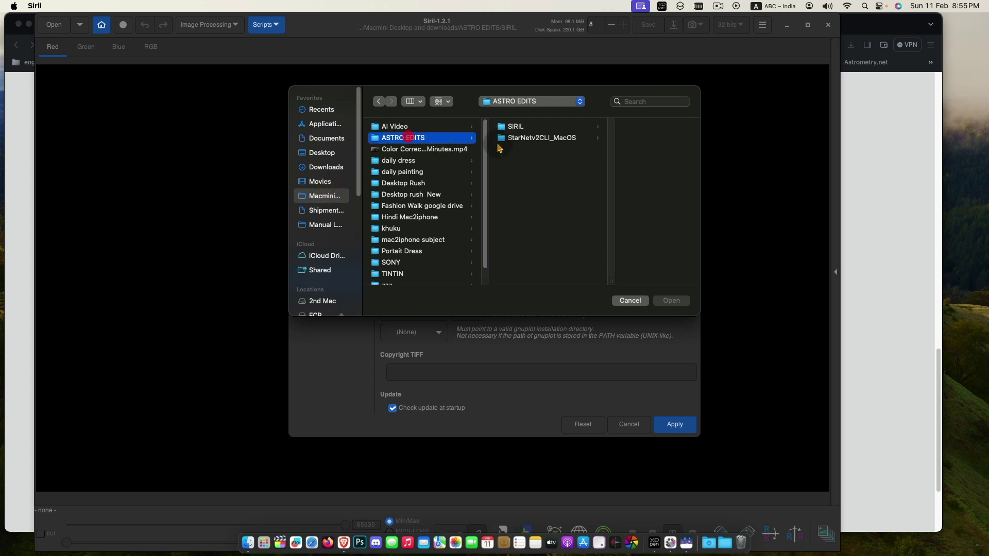
{"action": "left_click", "coordinate": [545, 138]}
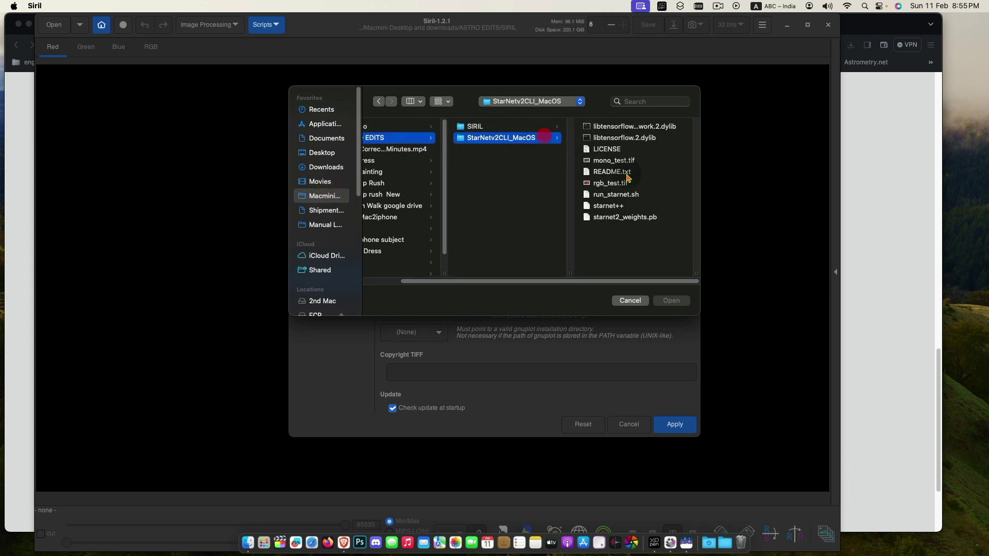
{"action": "left_click", "coordinate": [616, 207]}
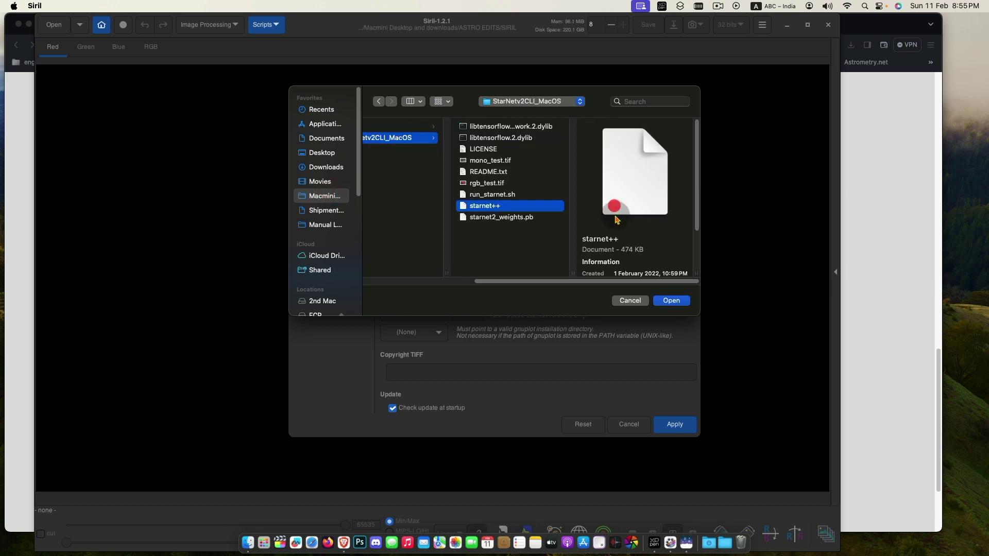
{"action": "left_click", "coordinate": [671, 301]}
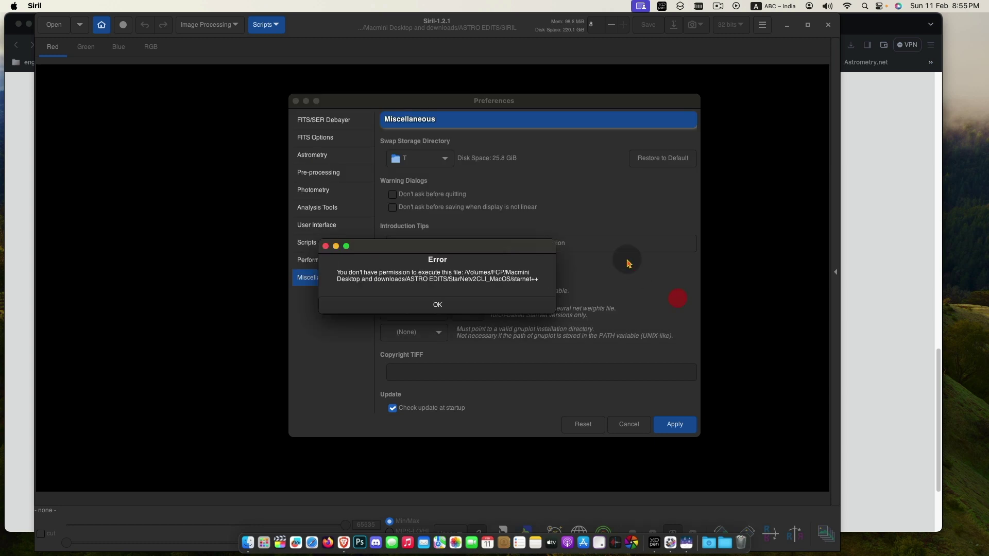
{"action": "left_click", "coordinate": [449, 304]}
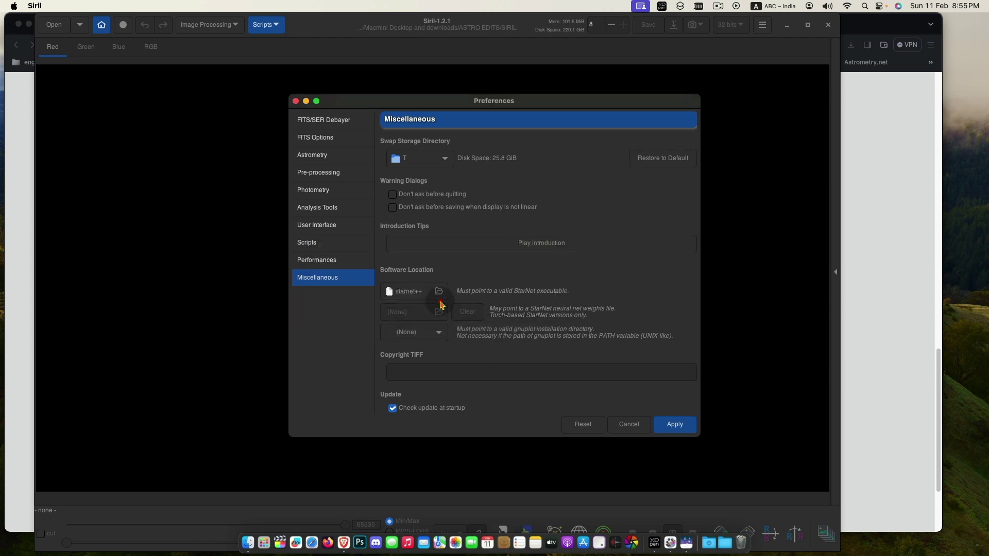
Step: Launch Terminal through a Spotlight search
{"action": "left_click", "coordinate": [663, 423]}
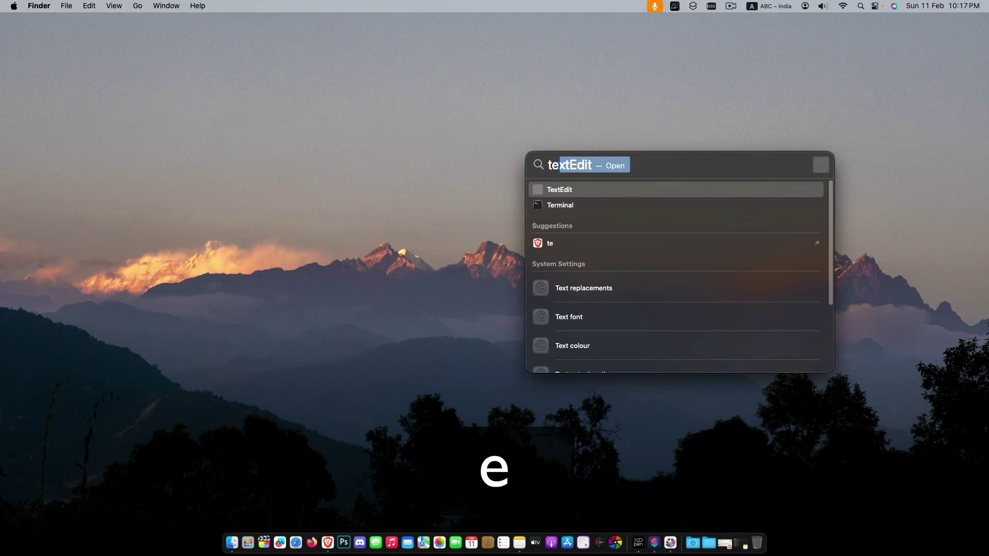
{"action": "type", "text": "rmi"}
{"action": "key", "text": "Return"}
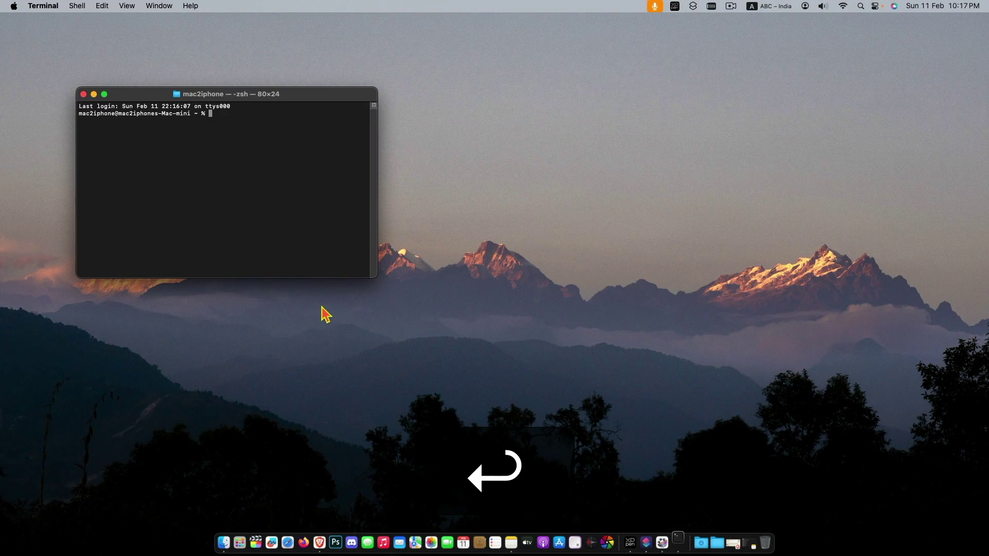
Step: Change directory into the StarNetv2CLI_MacOS folder by dragging it from Finder after cd
{"action": "type", "text": "cd"}
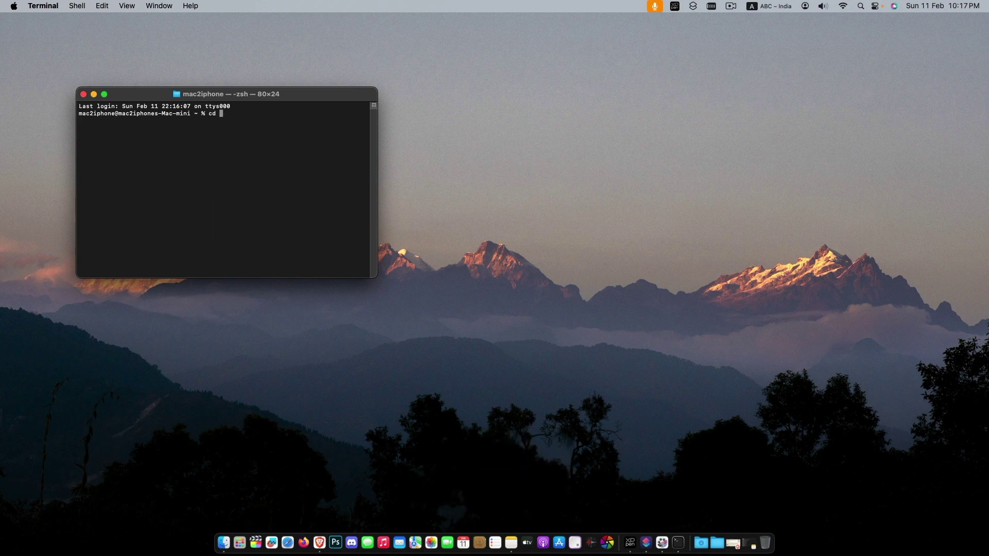
{"action": "left_click", "coordinate": [67, 44]}
{"action": "left_click", "coordinate": [67, 45]}
{"action": "left_click", "coordinate": [416, 279]}
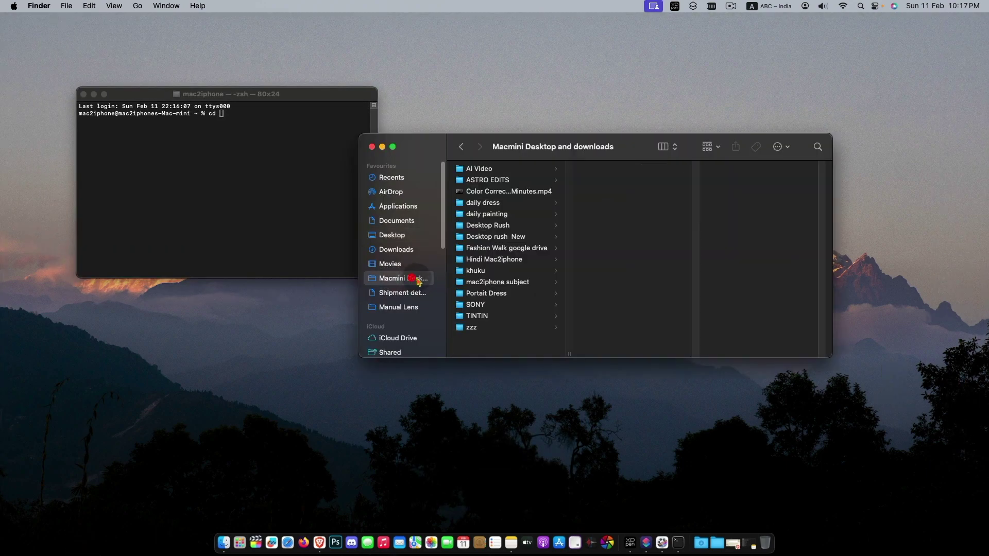
{"action": "left_click", "coordinate": [502, 177]}
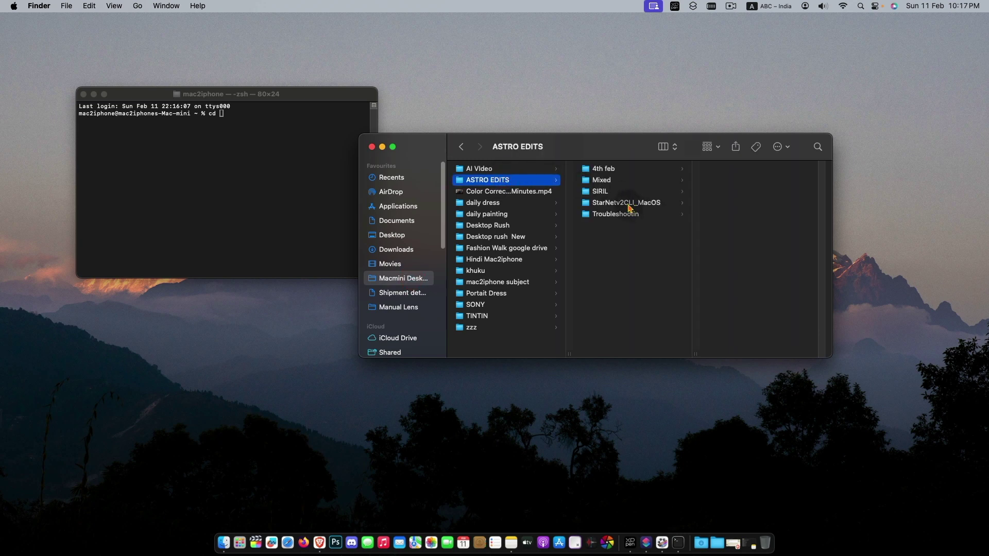
{"action": "left_click", "coordinate": [610, 204]}
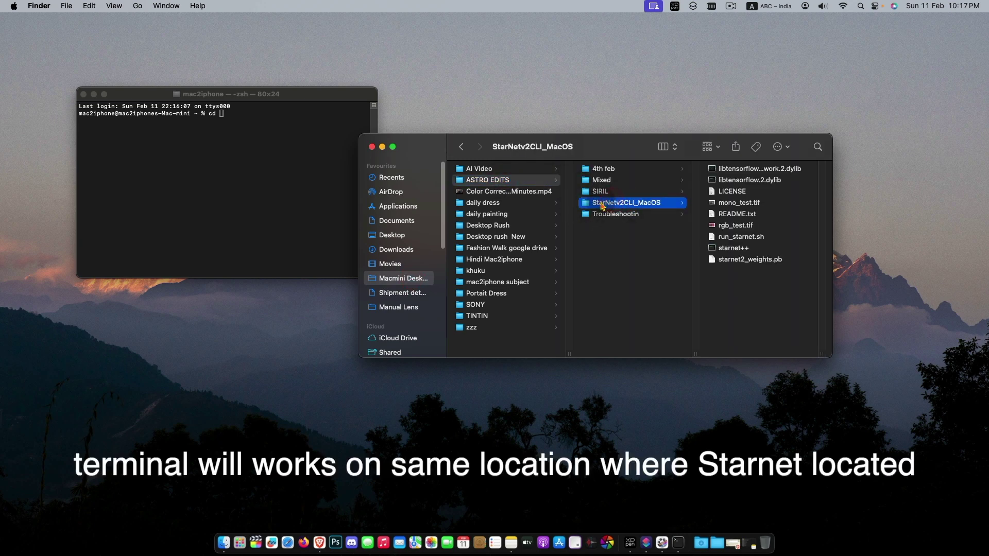
{"action": "left_click_drag", "start_coordinate": [601, 205], "coordinate": [289, 181]}
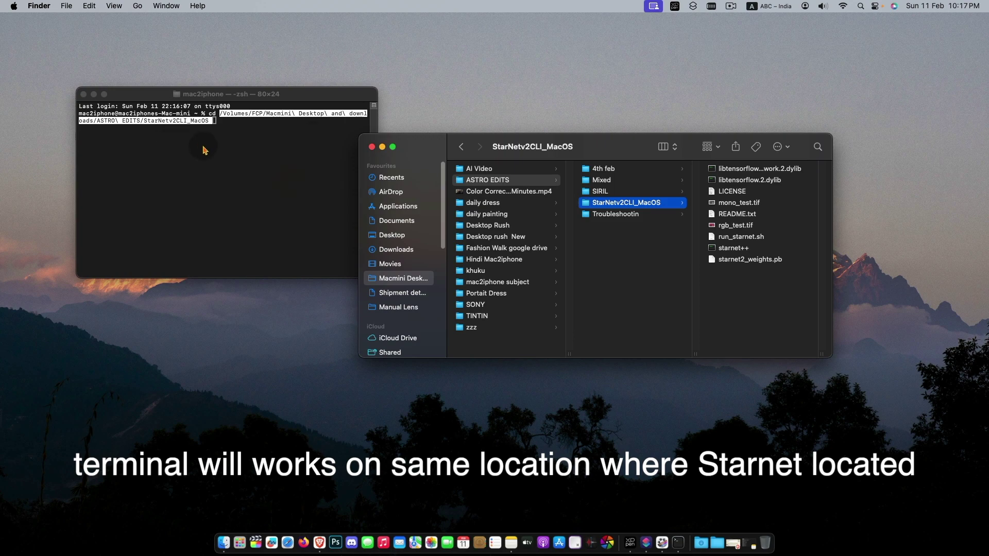
{"action": "left_click", "coordinate": [235, 151]}
{"action": "key", "text": "Return"}
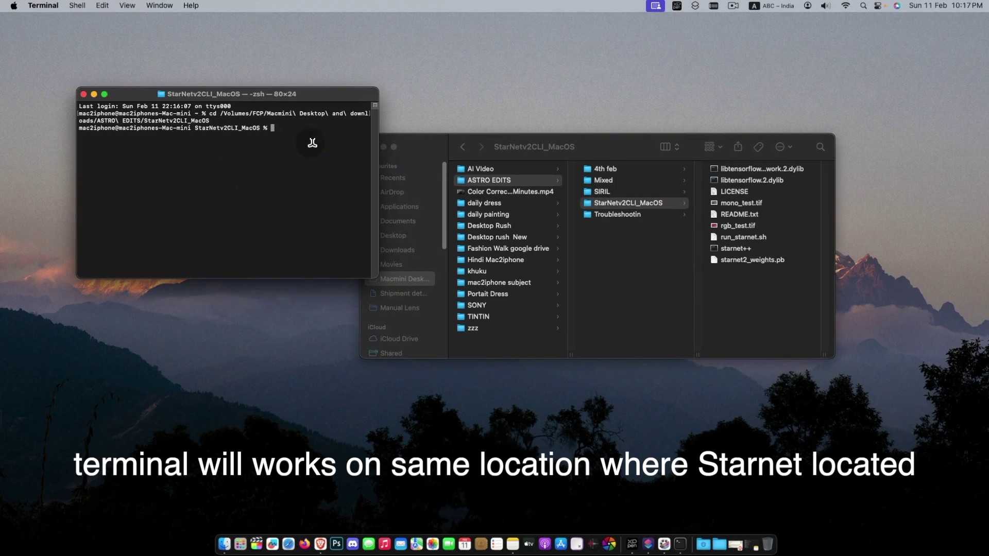
Step: Run chmod +x on run_starnet.sh and starnet++ to make them executable
{"action": "key", "text": "Return"}
{"action": "key", "text": "Return"}
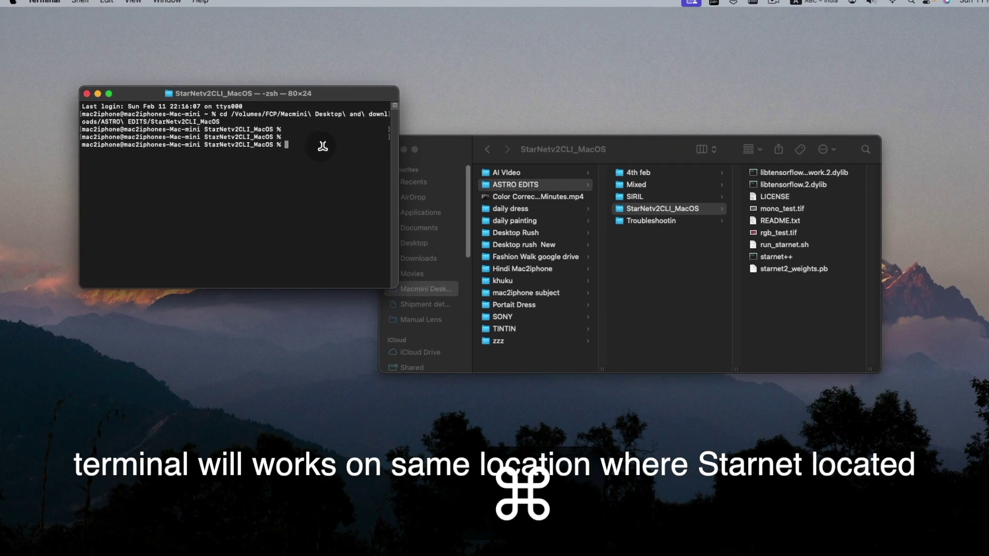
{"action": "type", "text": "chmod +x run_starnet.sh"}
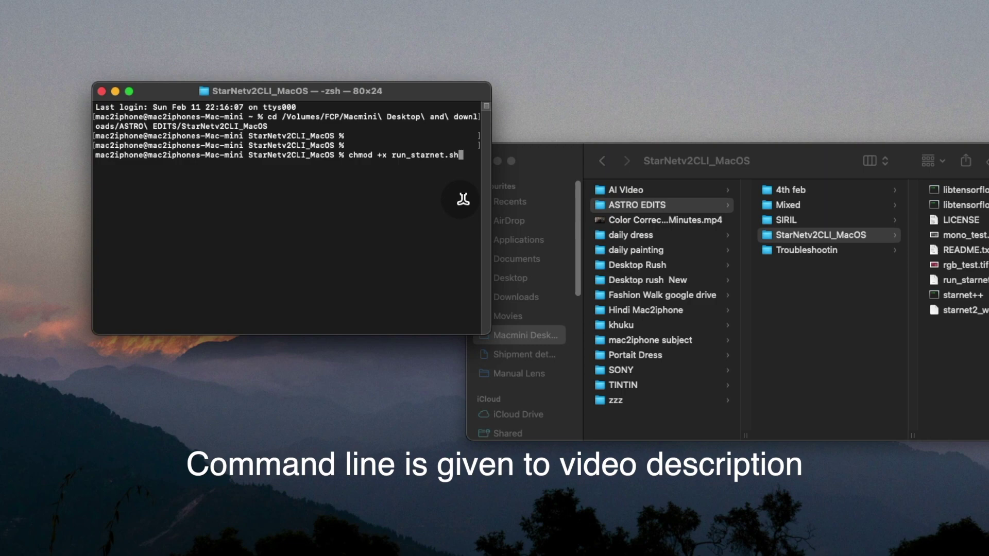
{"action": "key", "text": "Return"}
{"action": "key", "text": "Return"}
{"action": "key", "text": "Return"}
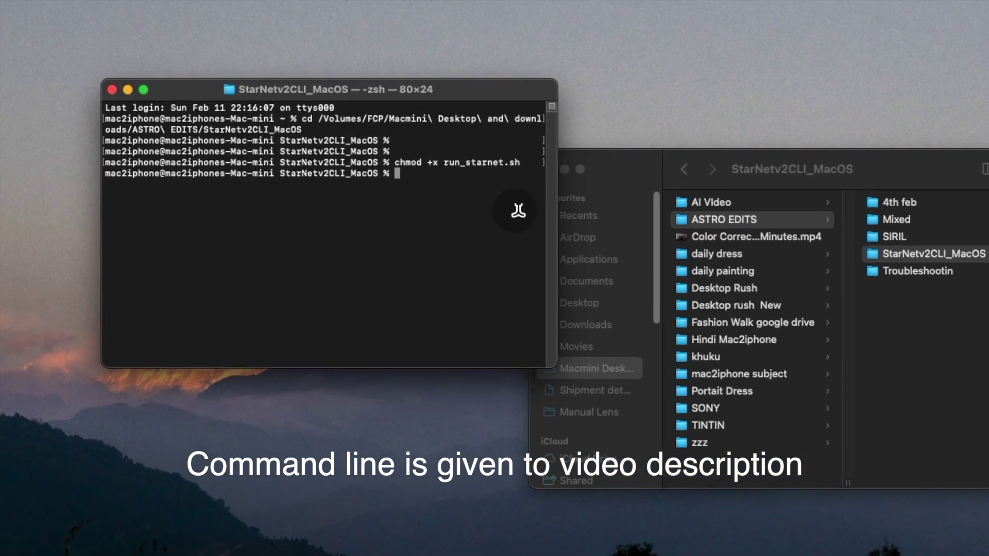
{"action": "type", "text": "chmod +x starnet++"}
{"action": "key", "text": "Return"}
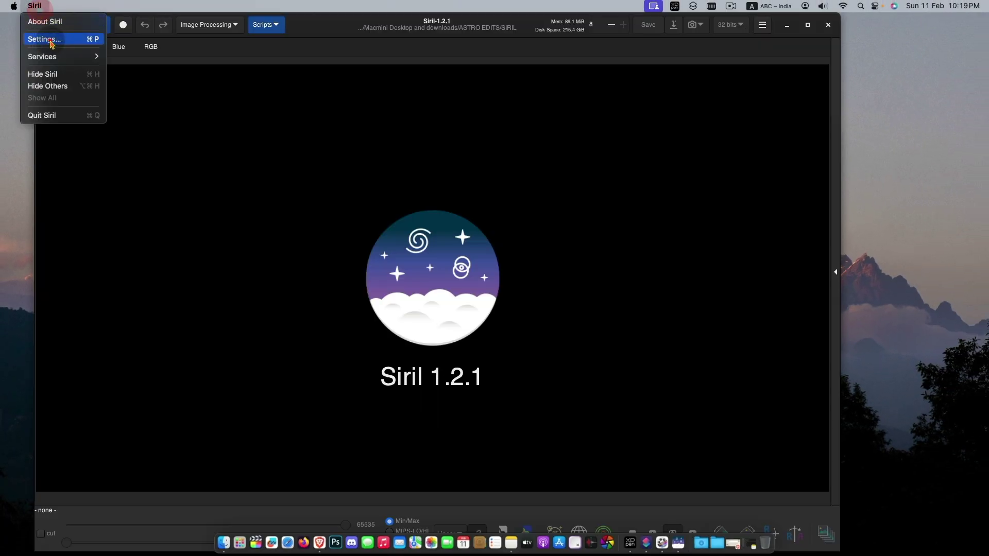
Step: Select starnet++ again for StarNet in Miscellaneous preferences, now triggering a libtensorflow.2.dylib warning
{"action": "left_click", "coordinate": [50, 39]}
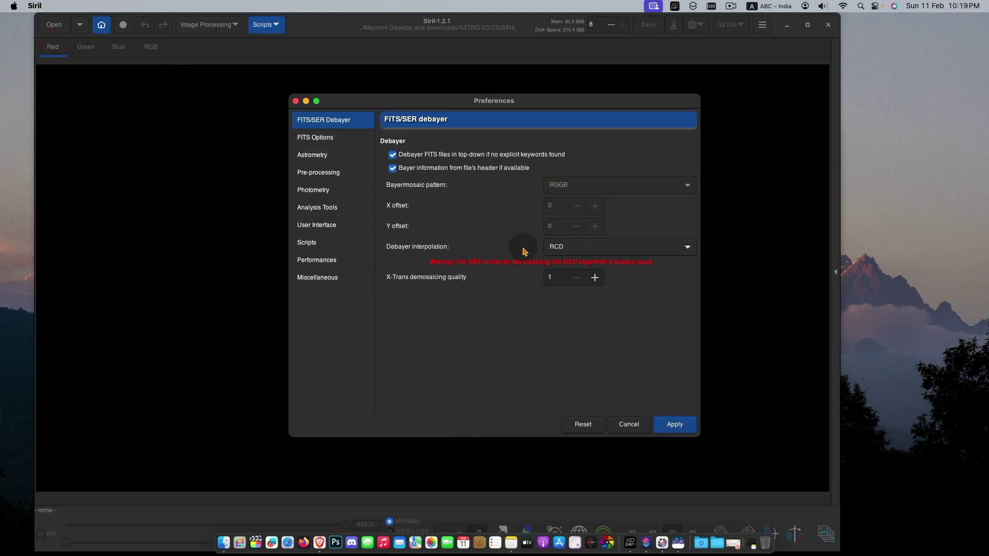
{"action": "left_click", "coordinate": [336, 280]}
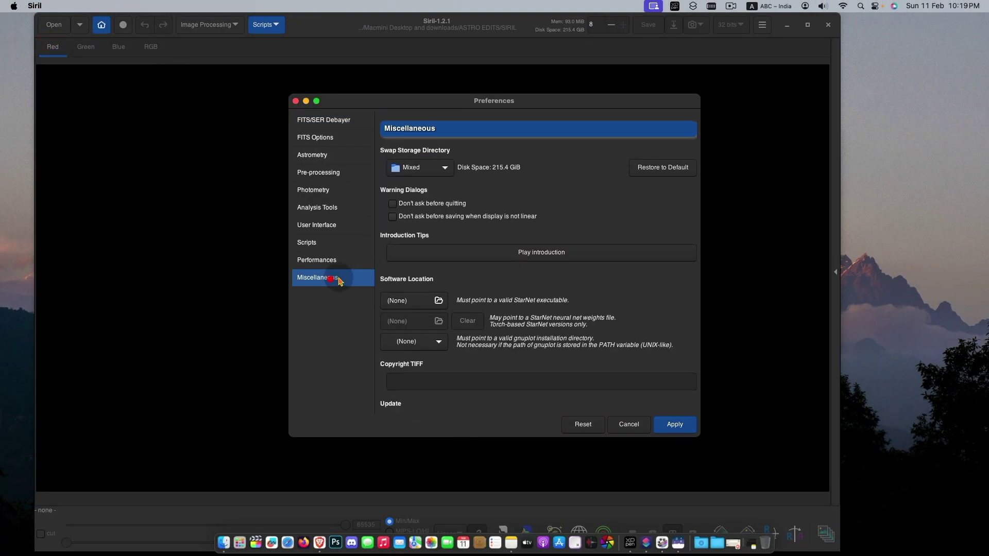
{"action": "left_click", "coordinate": [438, 291]}
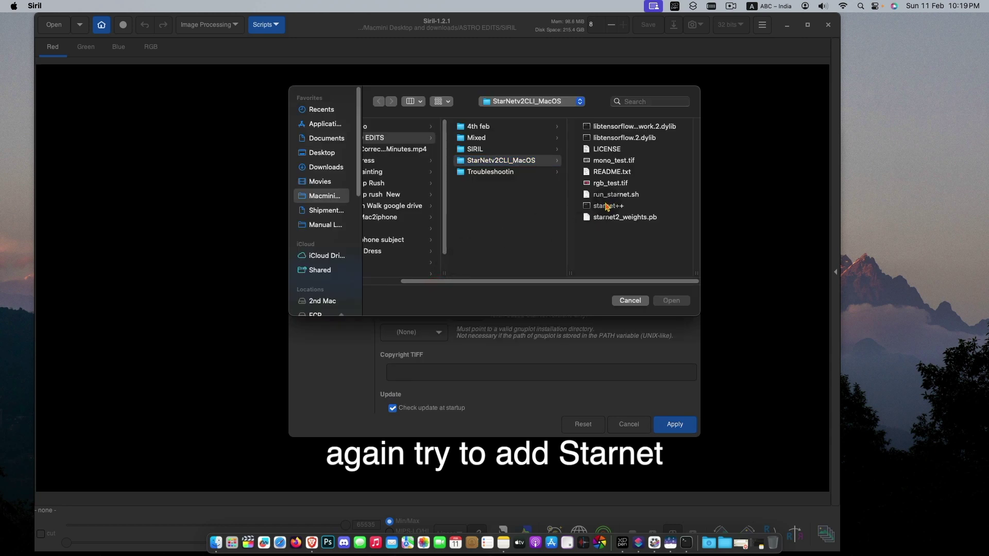
{"action": "left_click", "coordinate": [607, 206]}
{"action": "left_click", "coordinate": [671, 301]}
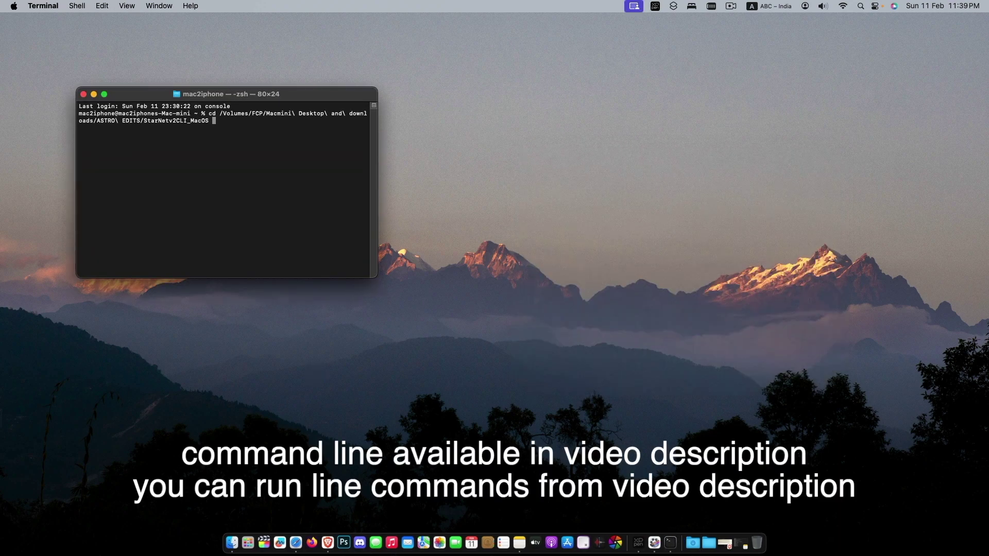
Step: Run xattr -r -d com.apple.quarantine on libtensorflow.2.dylib and libtensorflow_framework.2.dylib
{"action": "key", "text": "Return"}
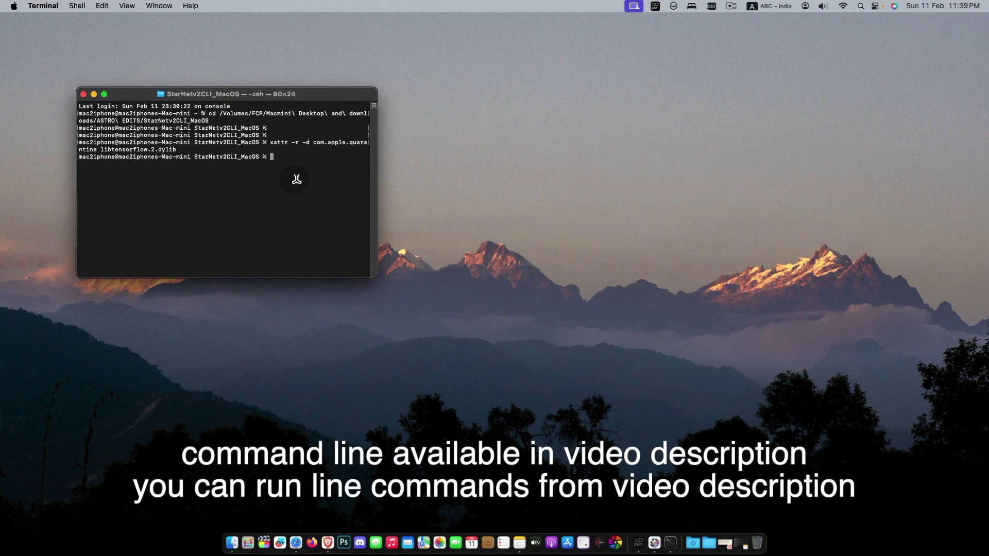
{"action": "key", "text": "Return"}
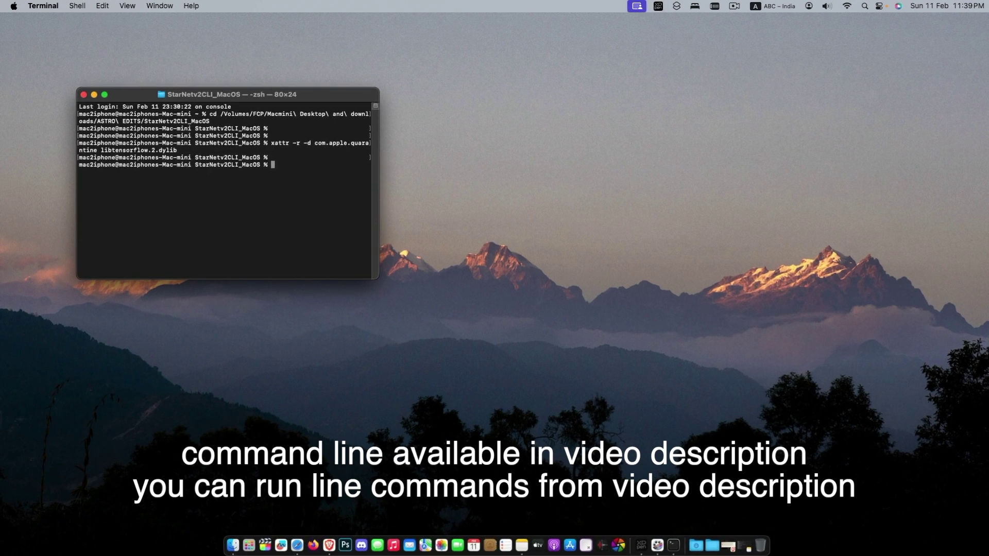
{"action": "type", "text": "xattr -r -d com.apple.quarantine libtensorflow_framework.2.dylib"}
{"action": "key", "text": "Return"}
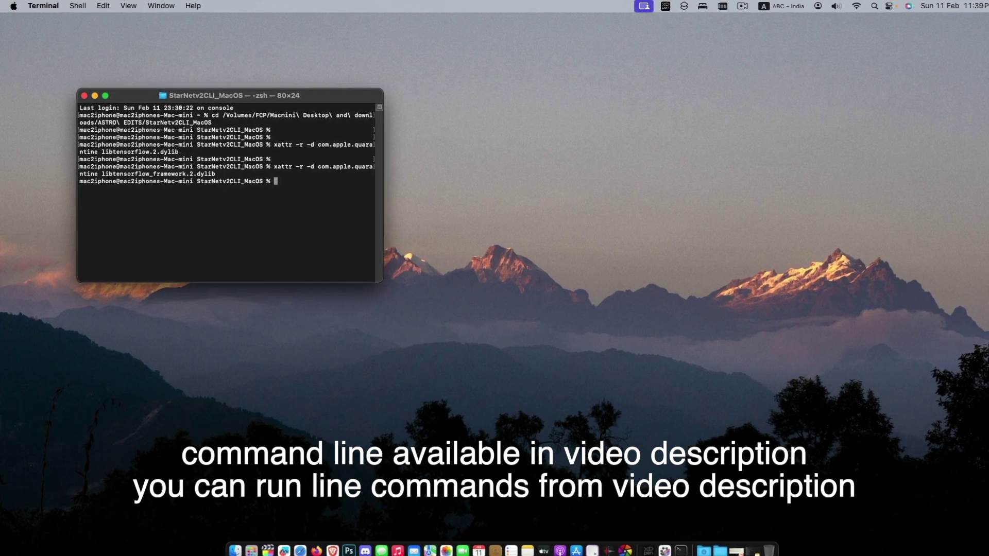
Step: Launch Siril from Launchpad and open the Miscellaneous page of its preferences
{"action": "left_click", "coordinate": [252, 550]}
{"action": "scroll", "coordinate": [551, 412], "scroll_direction": "right", "scroll_amount": 5}
{"action": "left_click", "coordinate": [748, 190]}
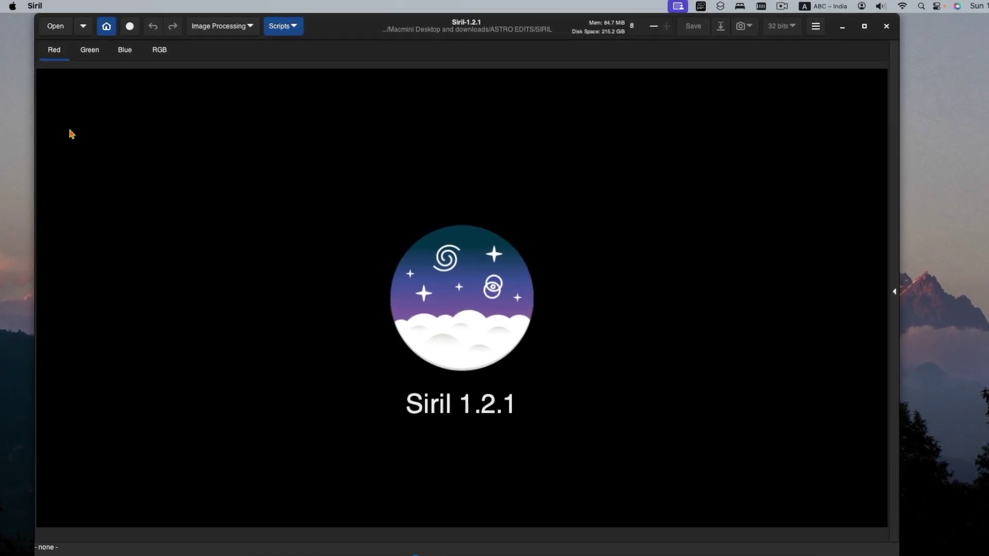
{"action": "left_click", "coordinate": [32, 6]}
{"action": "left_click", "coordinate": [45, 39]}
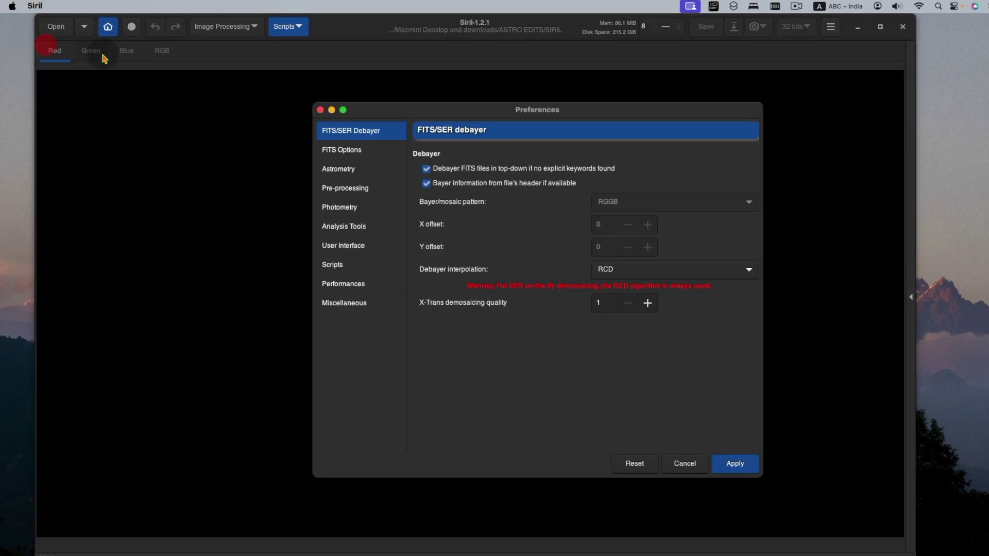
{"action": "left_click", "coordinate": [375, 305]}
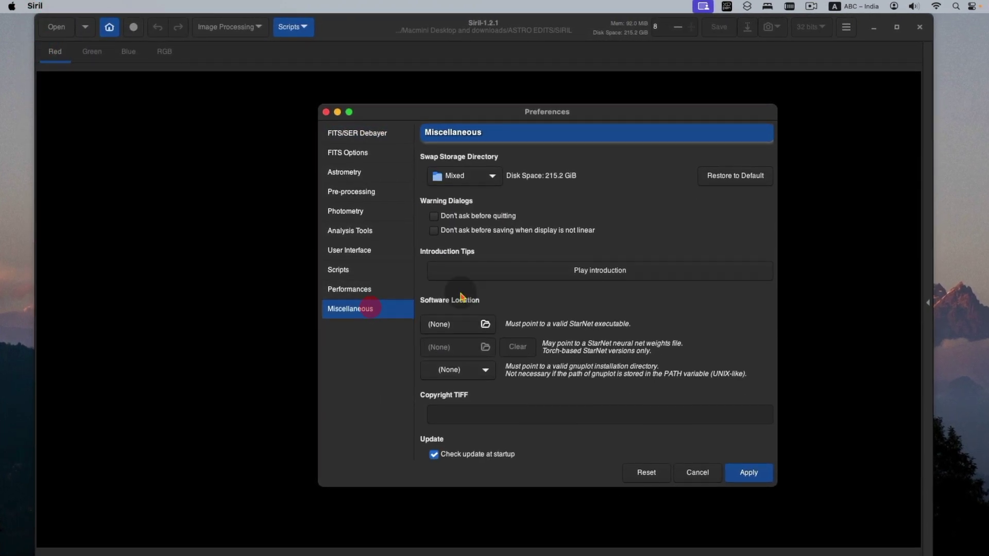
Step: Set starnet++ as the StarNet executable without error and apply the setting
{"action": "left_click", "coordinate": [488, 326]}
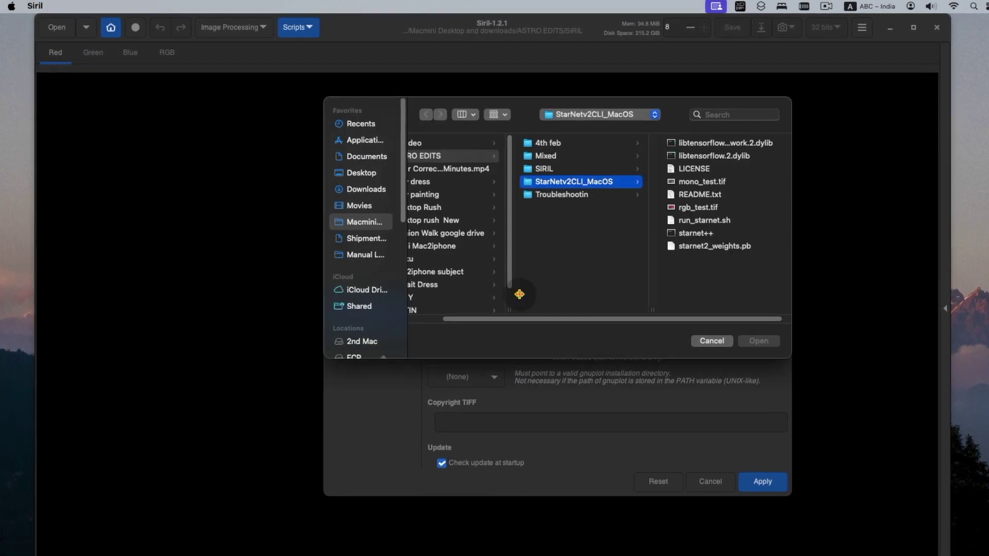
{"action": "left_click", "coordinate": [690, 234]}
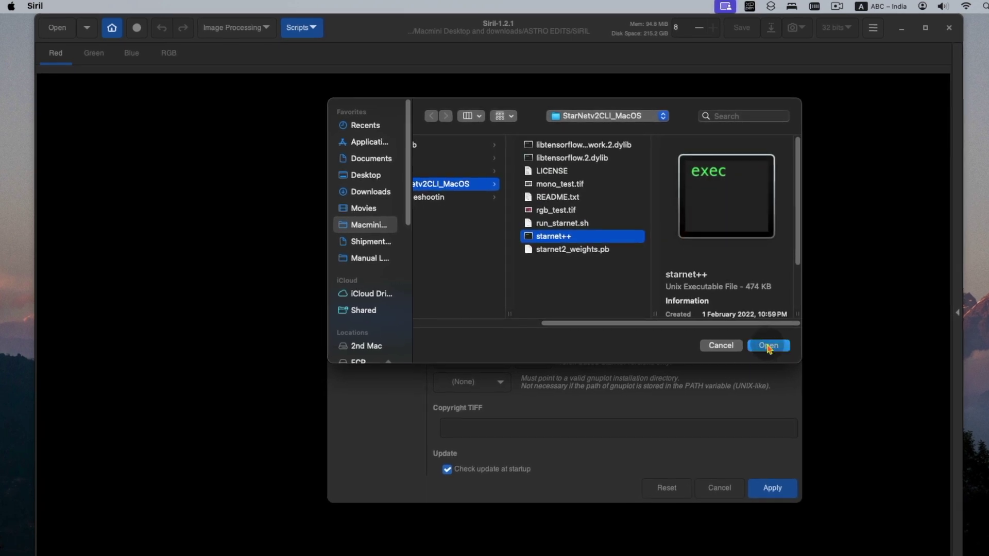
{"action": "left_click", "coordinate": [761, 342]}
{"action": "left_click_drag", "start_coordinate": [578, 118], "coordinate": [655, 130]}
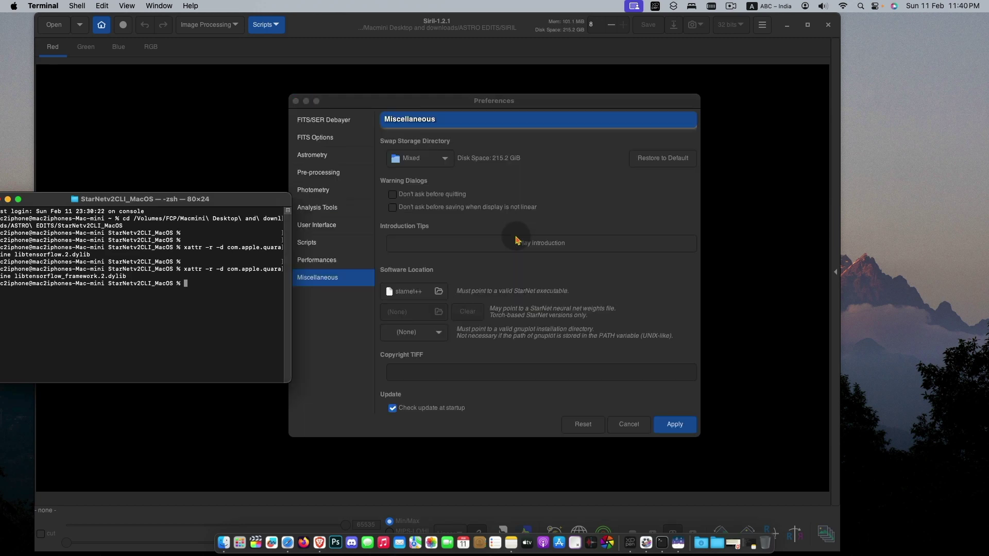
{"action": "left_click_drag", "start_coordinate": [500, 105], "coordinate": [531, 90]}
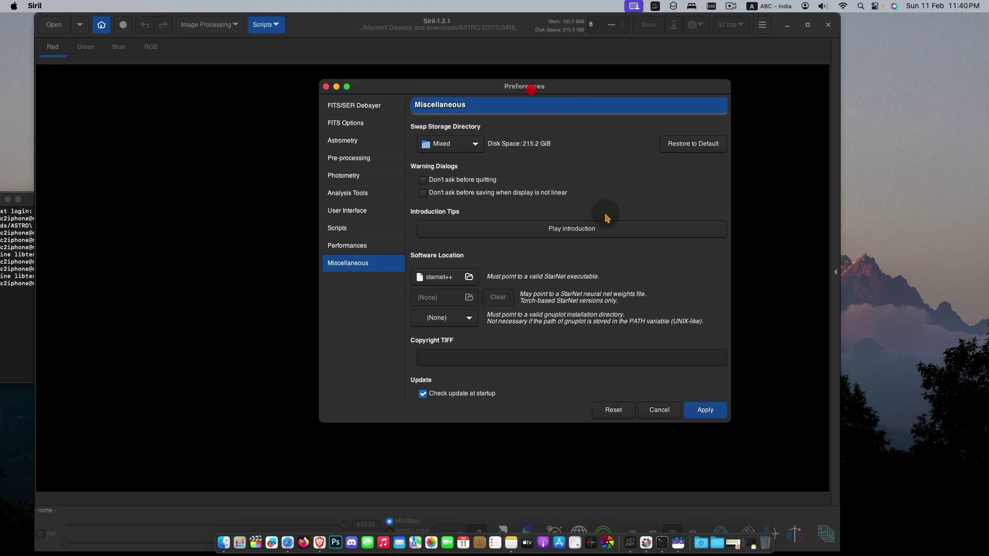
{"action": "left_click", "coordinate": [707, 411]}
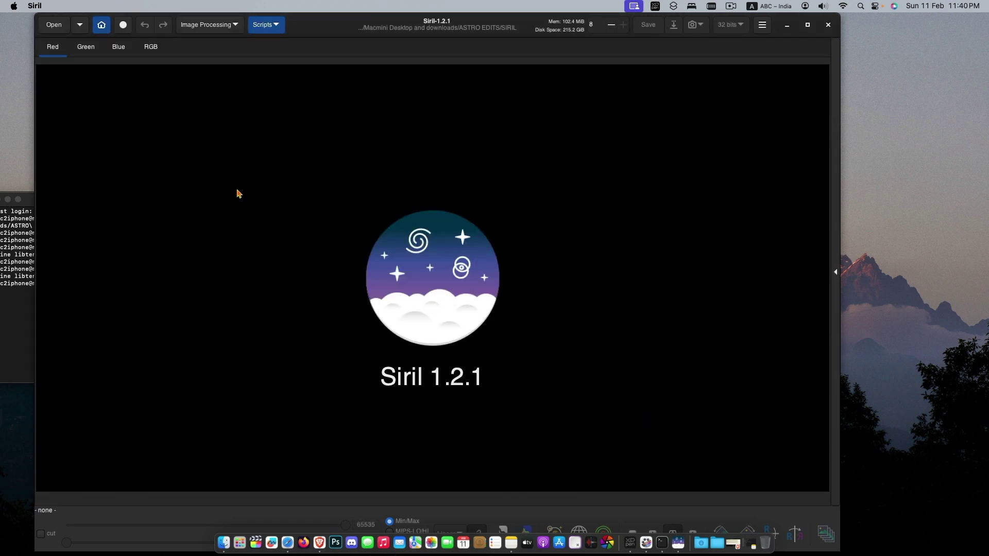